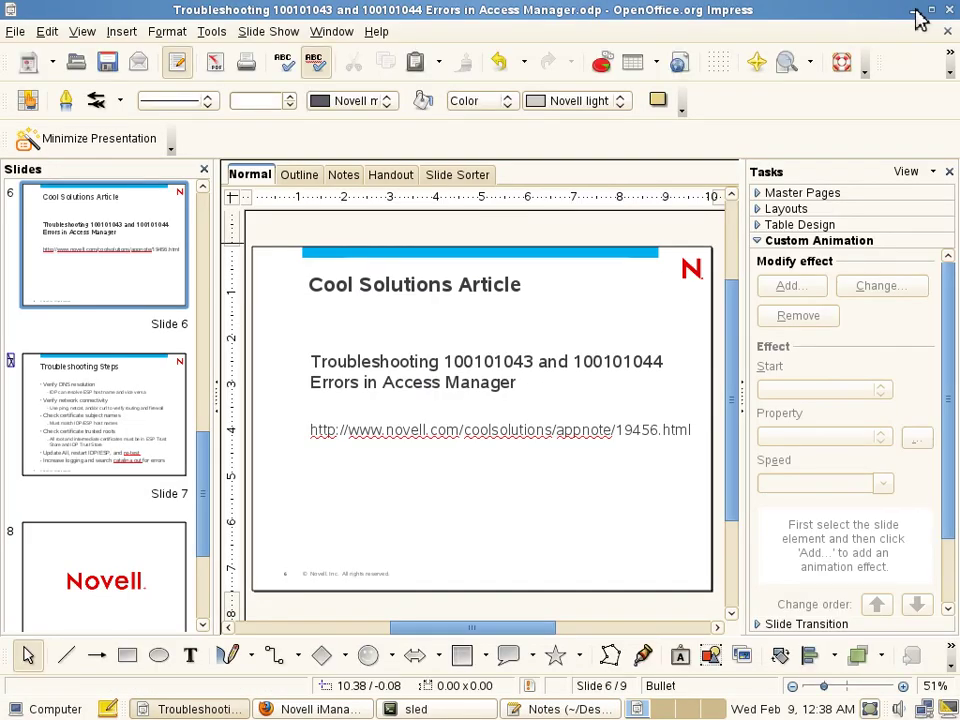
# Step: Minimize the presentation, switch to the Notes file in gedit, and review the IDP and ESP metadata URLs
pyautogui.click(920, 15)
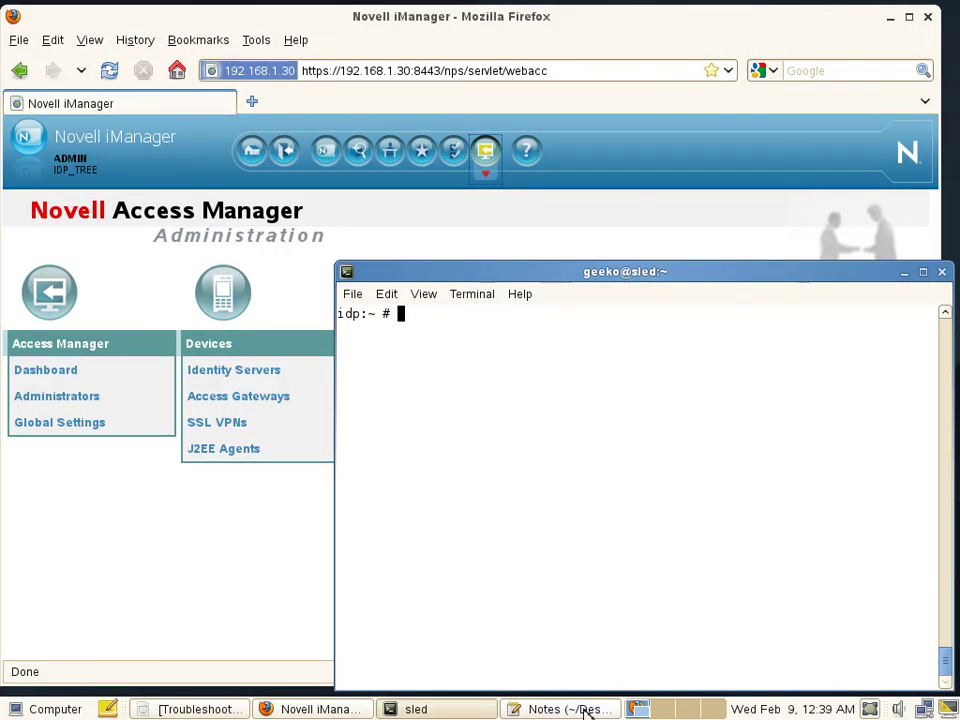
pyautogui.click(518, 709)
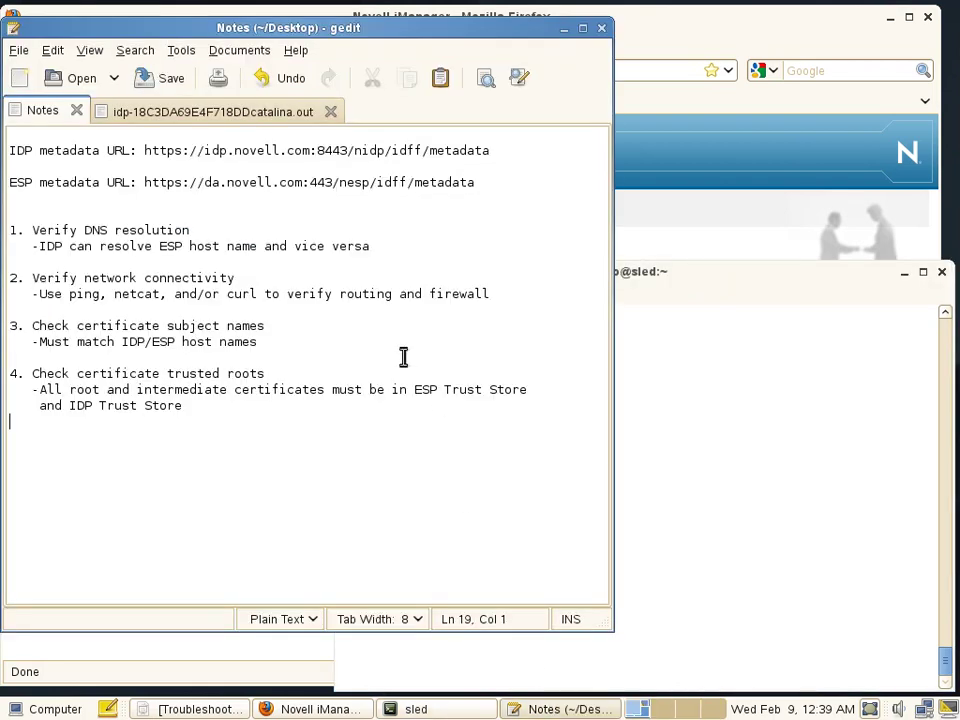
pyautogui.moveTo(146, 151); pyautogui.dragTo(495, 156)
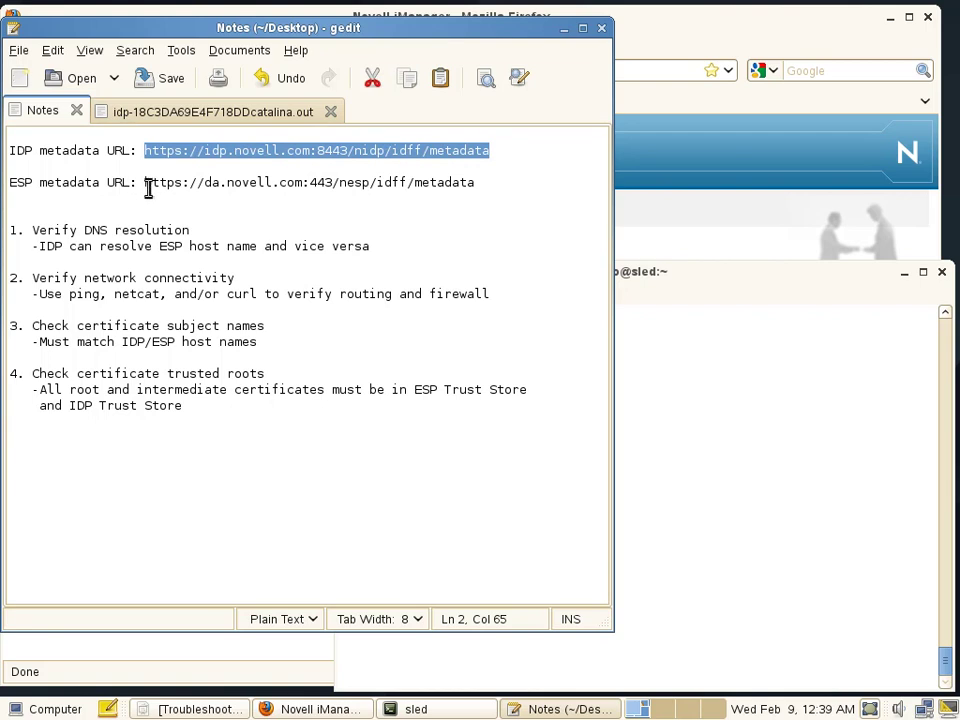
pyautogui.moveTo(146, 187); pyautogui.dragTo(518, 191)
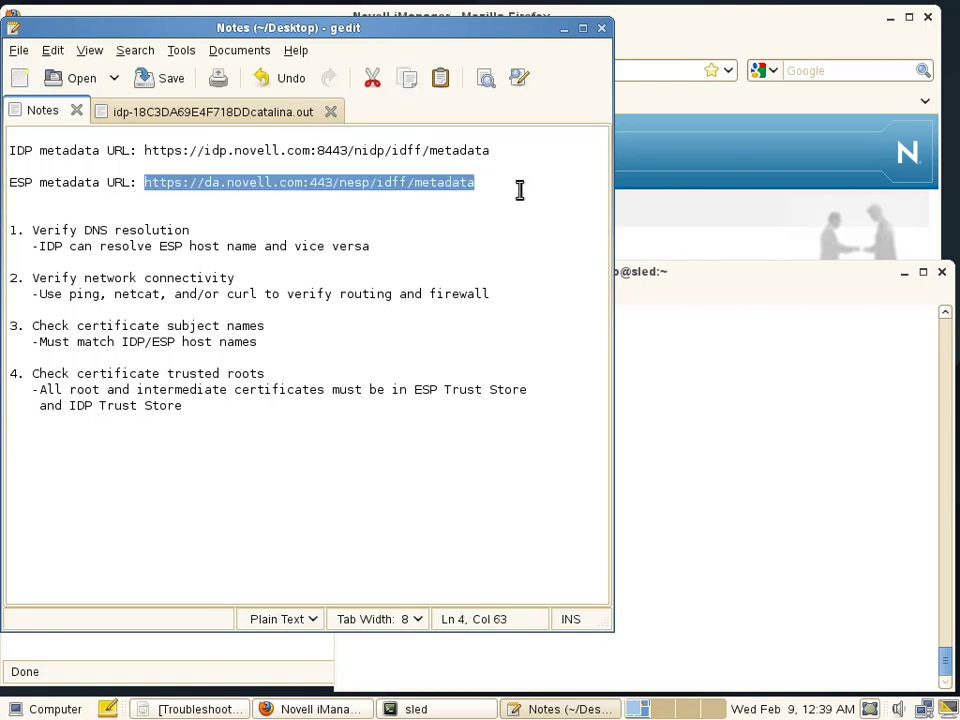
pyautogui.click(521, 165)
pyautogui.click(519, 154)
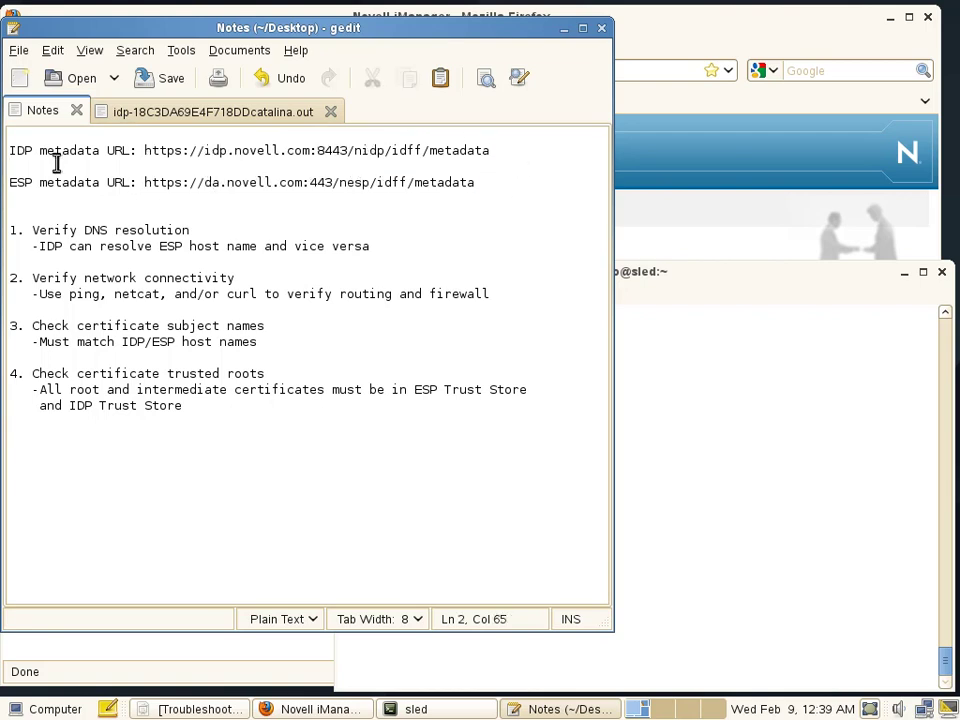
# Step: Open the IDP identity server configuration in iManager and compare its Base URL with the IDP metadata URL in Notes
pyautogui.click(821, 373)
pyautogui.click(731, 249)
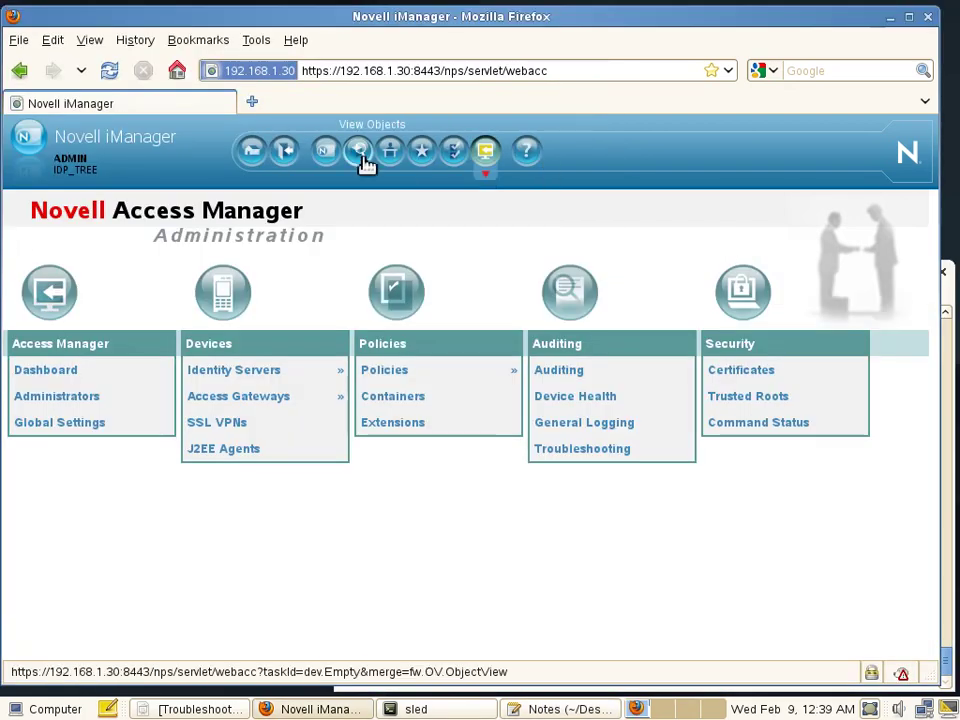
pyautogui.moveTo(225, 375)
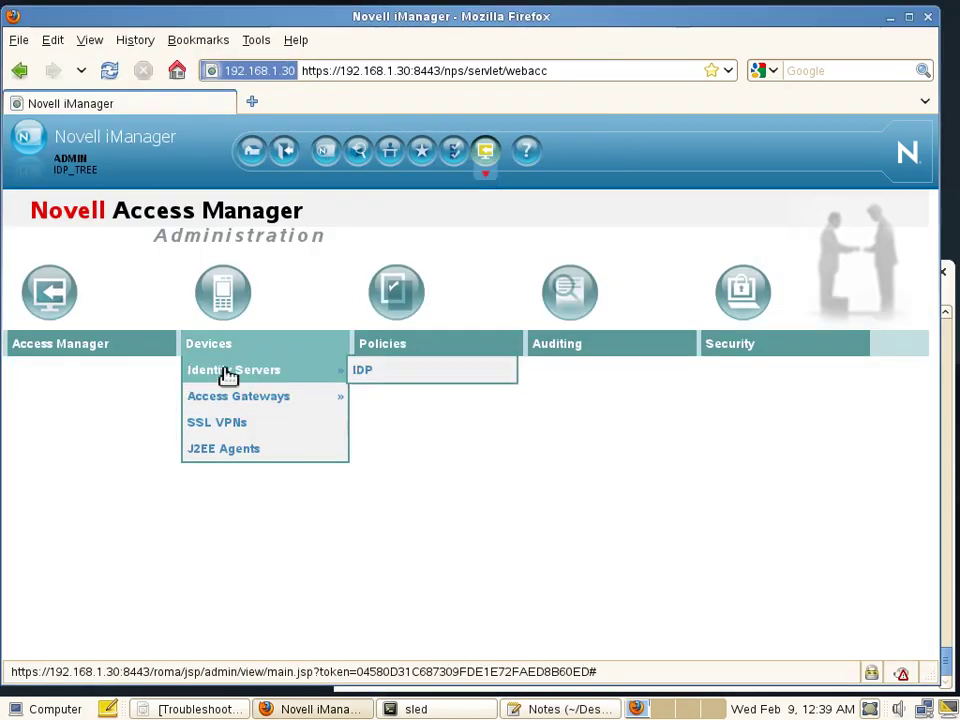
pyautogui.click(368, 376)
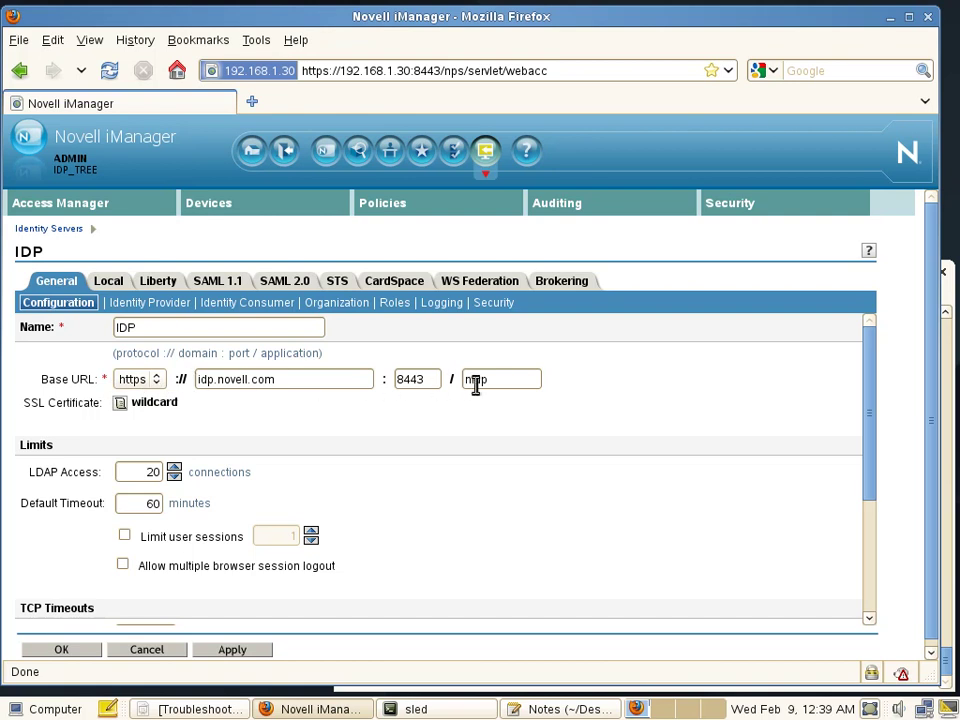
pyautogui.click(561, 709)
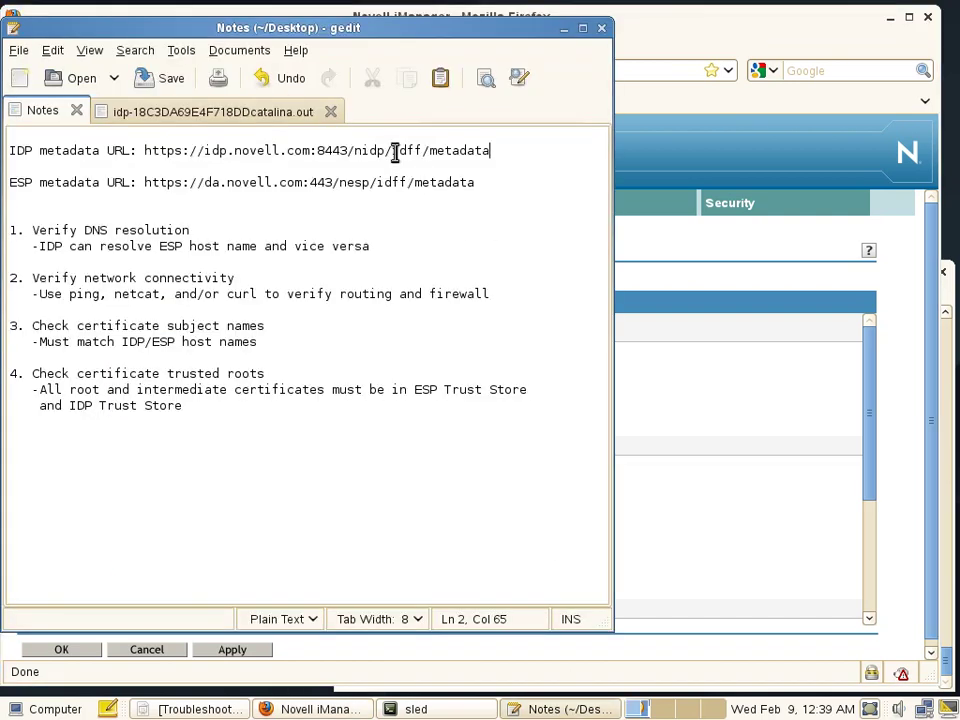
pyautogui.moveTo(508, 152); pyautogui.dragTo(12, 160)
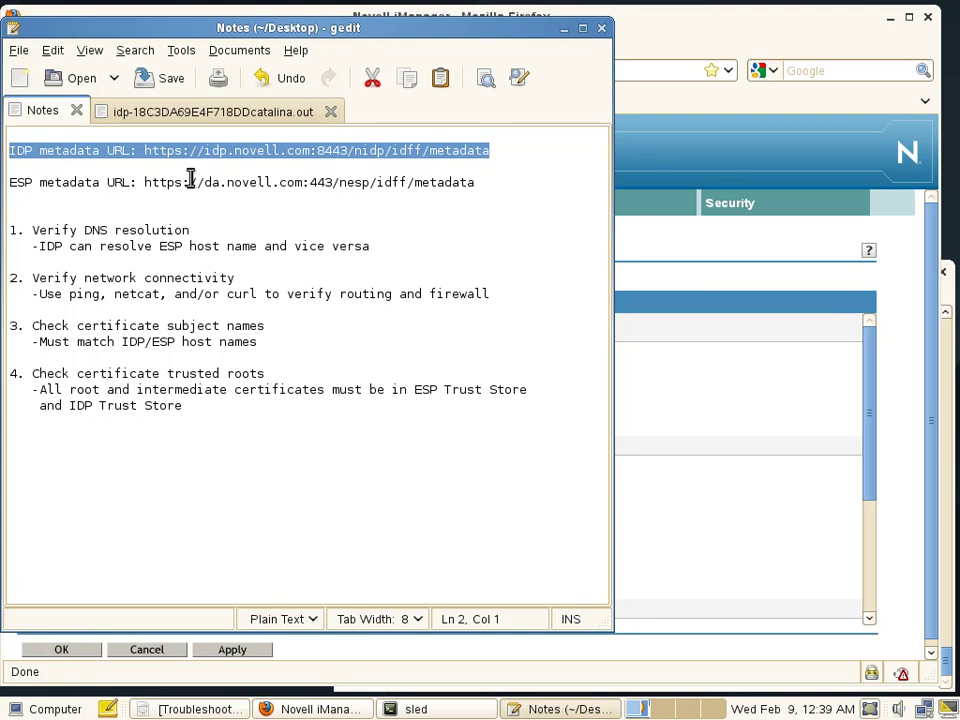
pyautogui.click(146, 187)
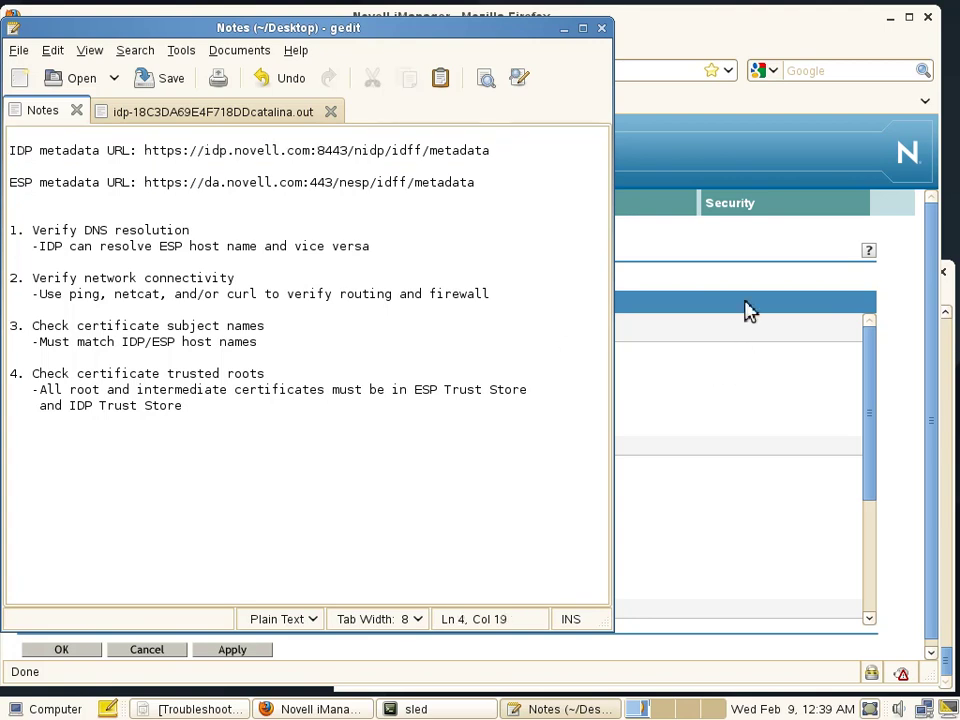
# Step: Open the LAG access gateway's Reverse Proxy / Authentication settings in iManager and compare the Metadata URL with the ESP one in Notes
pyautogui.click(900, 293)
pyautogui.moveTo(219, 208)
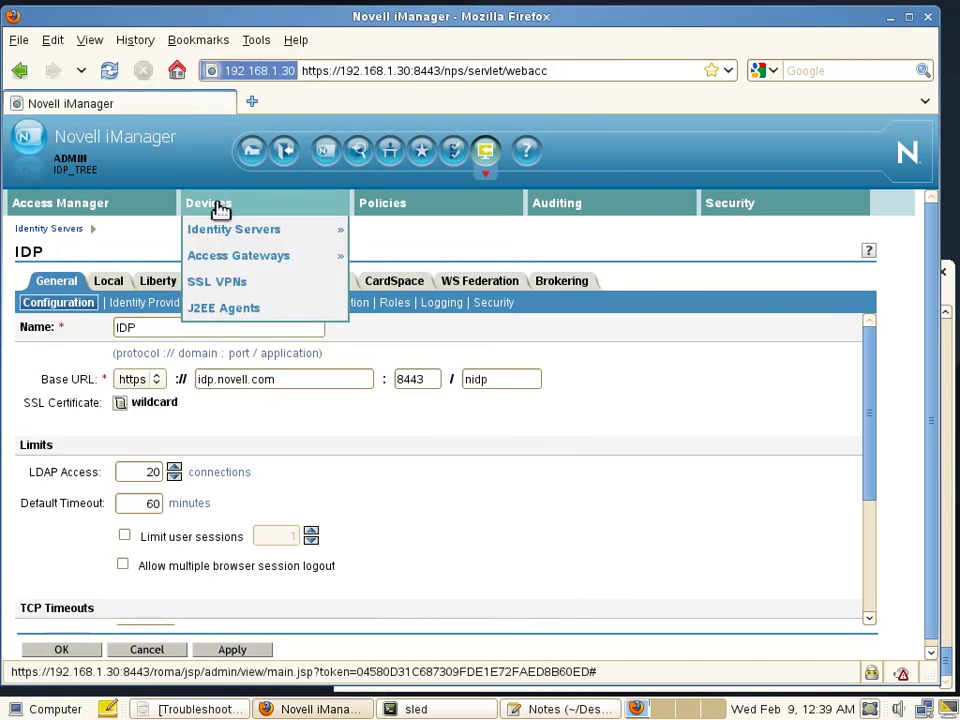
pyautogui.moveTo(230, 265)
pyautogui.moveTo(388, 264)
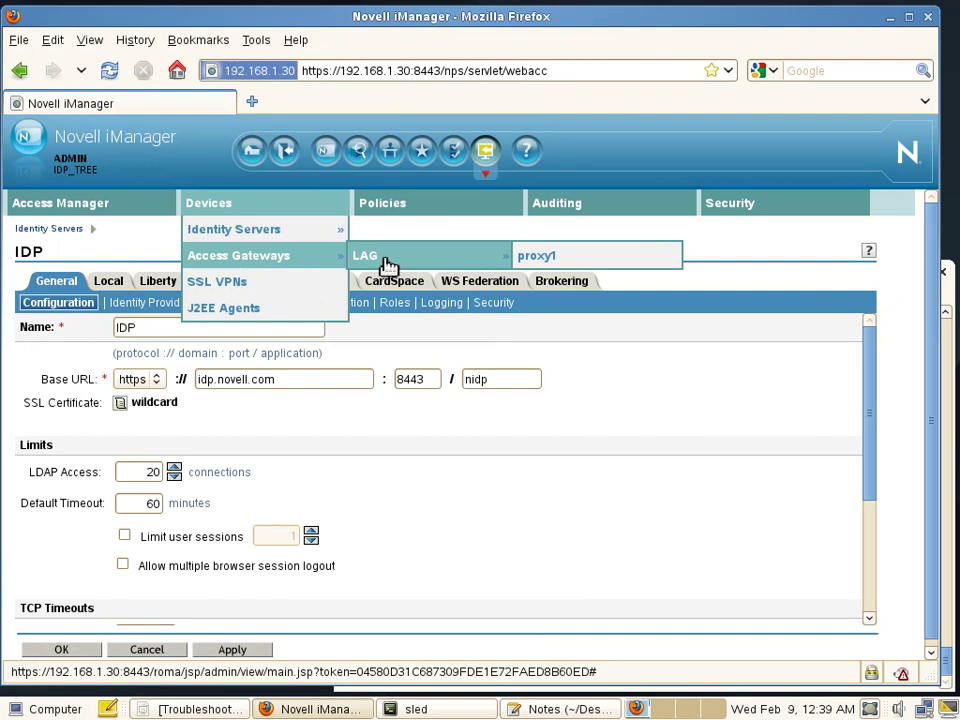
pyautogui.click(372, 262)
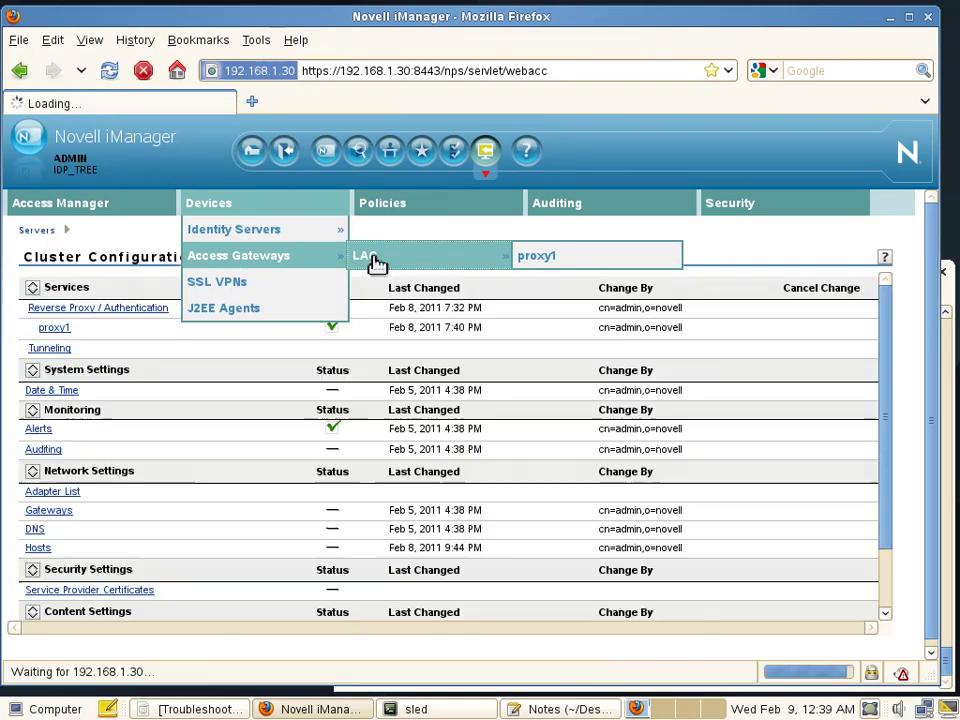
pyautogui.click(141, 309)
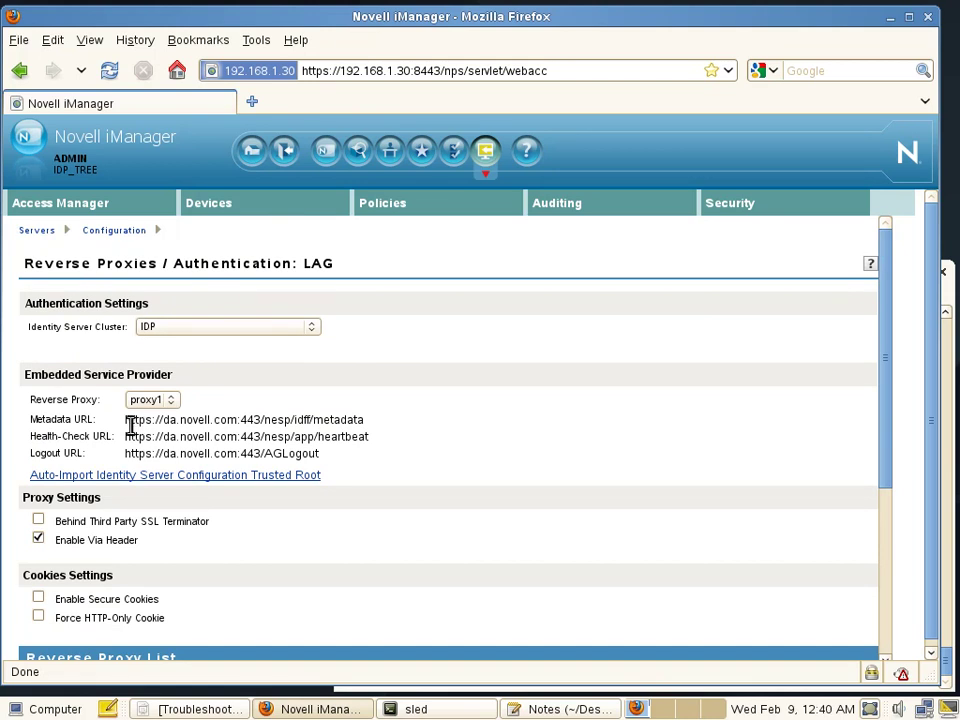
pyautogui.moveTo(127, 421); pyautogui.dragTo(388, 431)
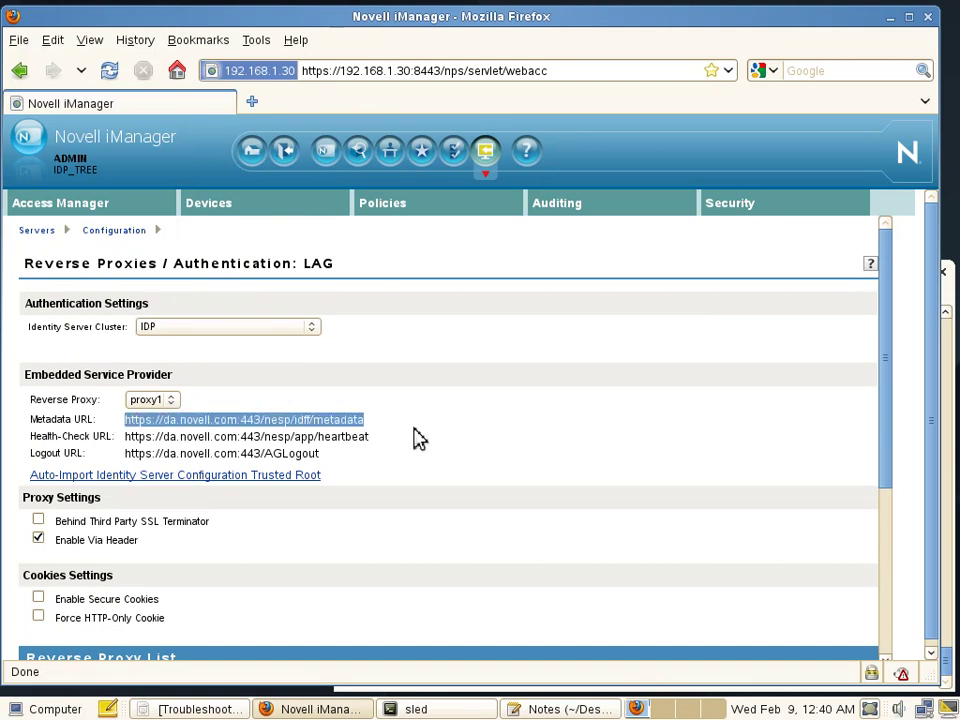
pyautogui.click(583, 709)
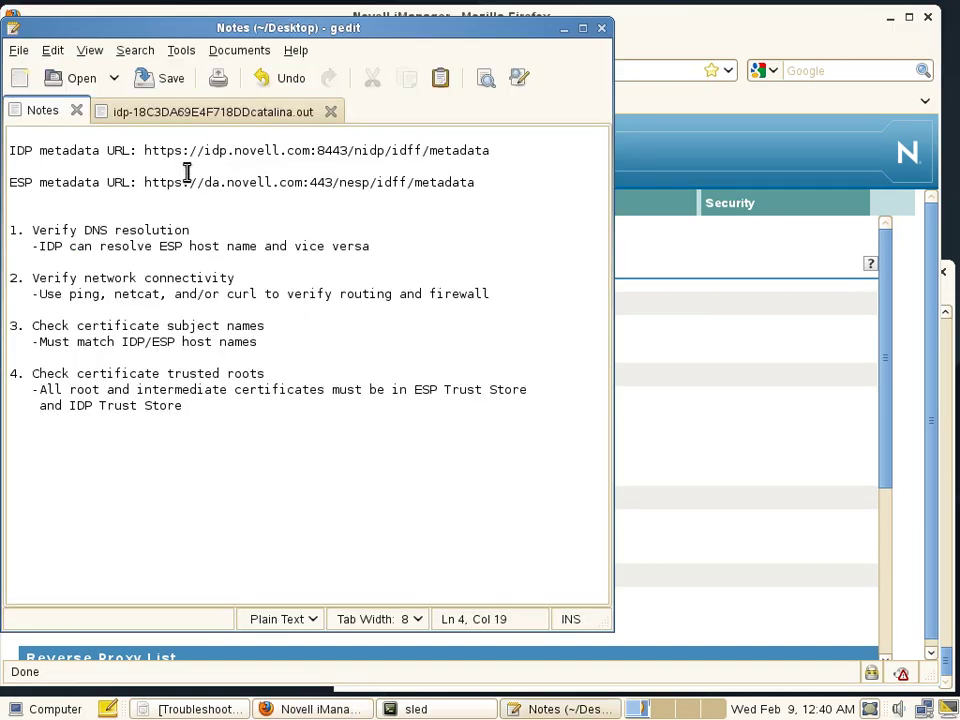
pyautogui.moveTo(145, 182); pyautogui.dragTo(486, 186)
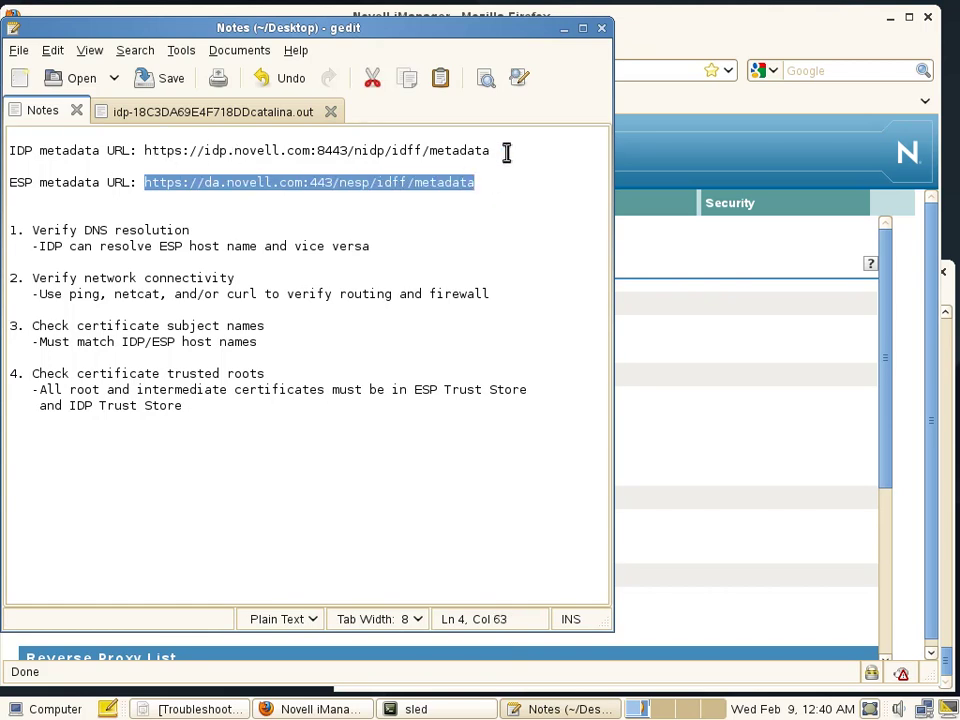
# Step: Switch to the terminal and test port connectivity from the IDP server with netcat -zv da.novell.com 443
pyautogui.click(465, 709)
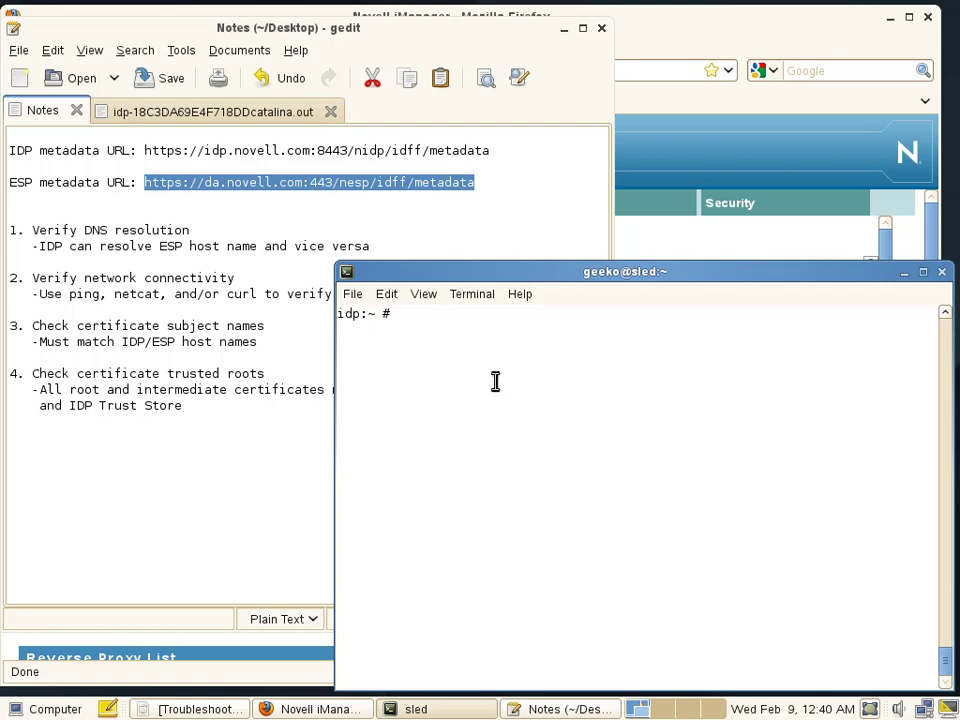
pyautogui.write('netcat -zv da.novell.')
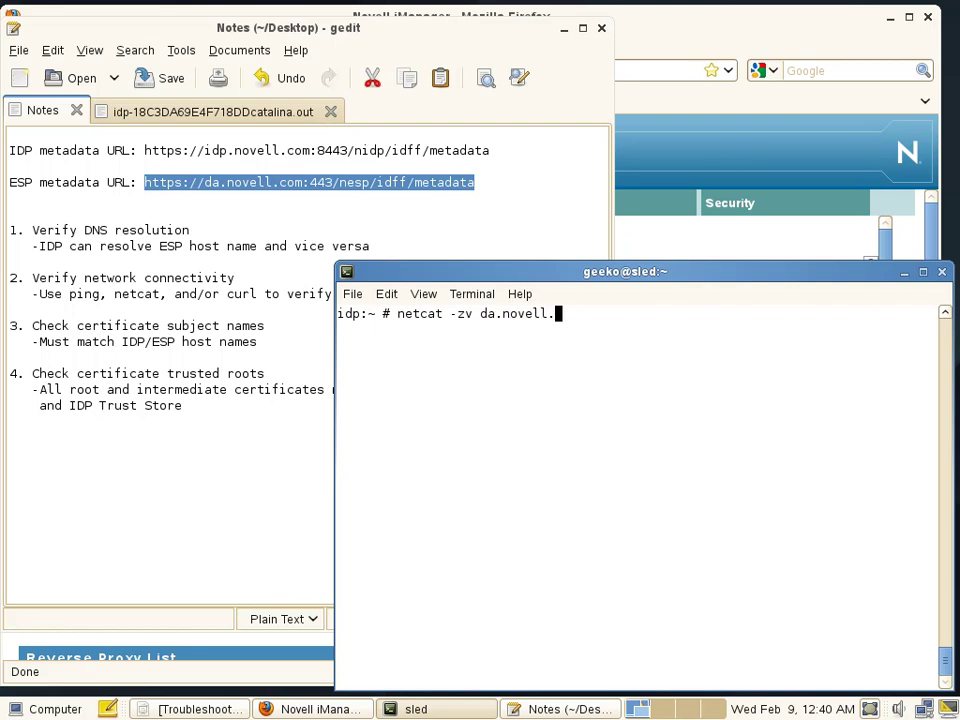
pyautogui.write('com 443')
pyautogui.press('Return')
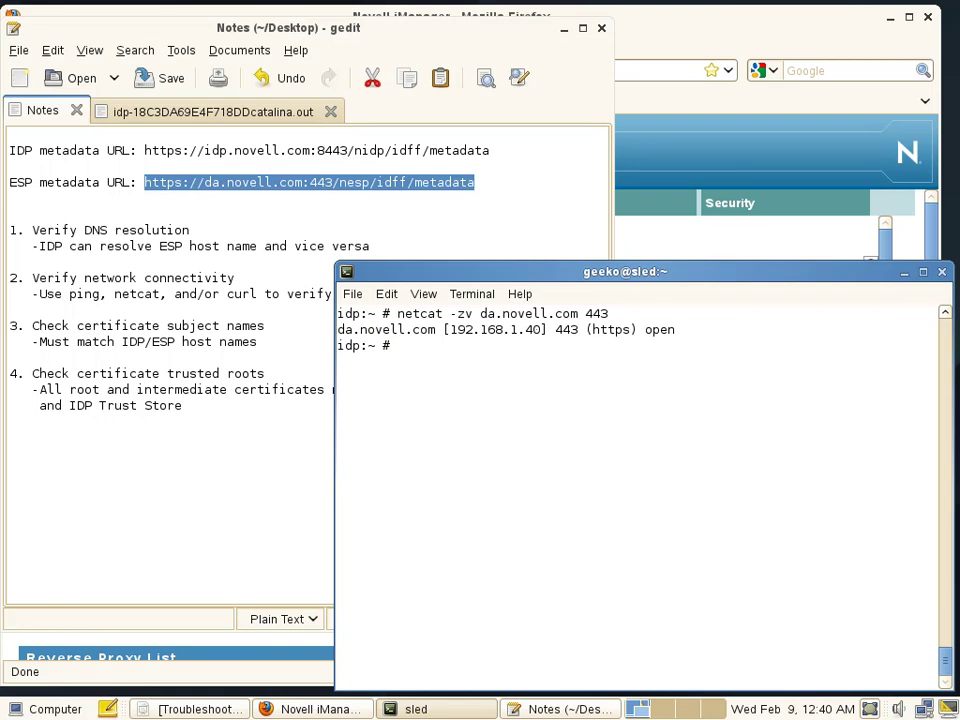
pyautogui.write('curl -k https://')
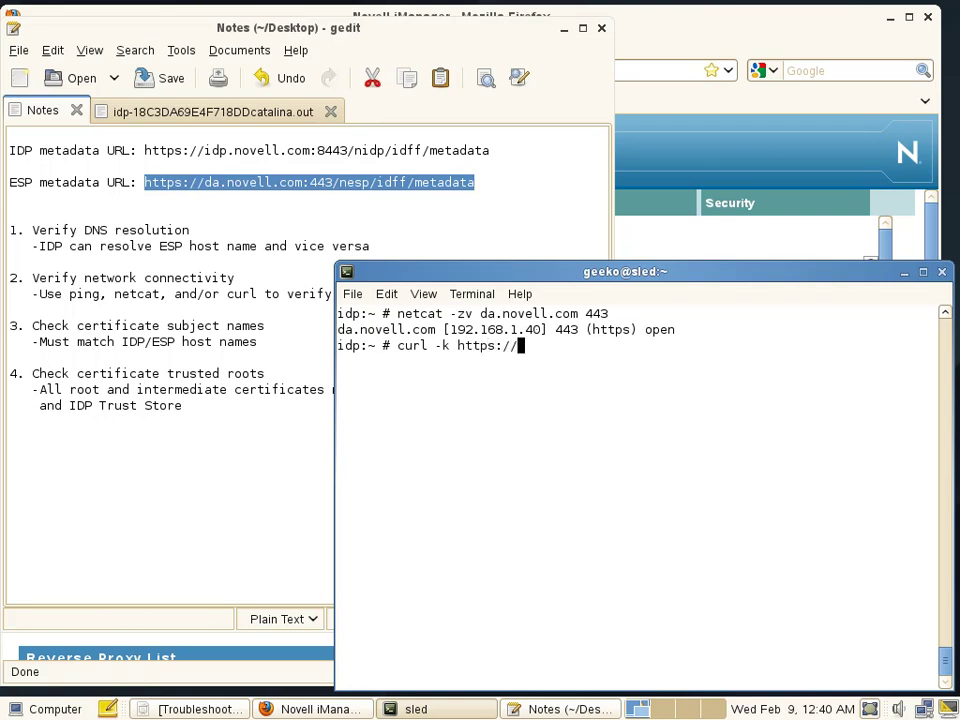
pyautogui.write('da.novell.com:')
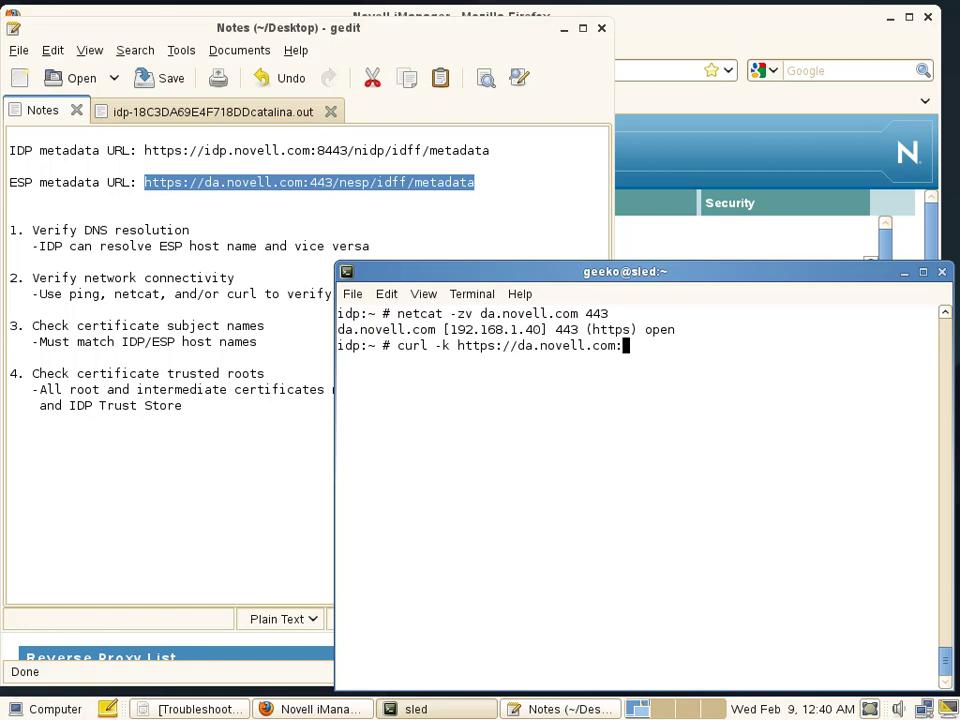
pyautogui.write('443/nesp/idff/metadata')
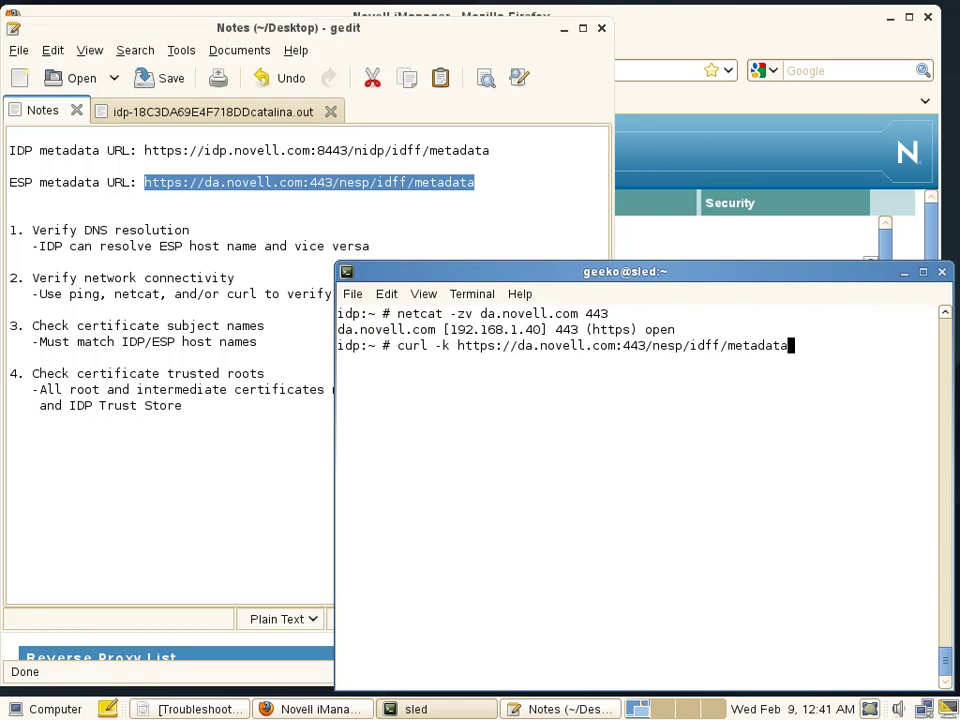
pyautogui.press('Return')
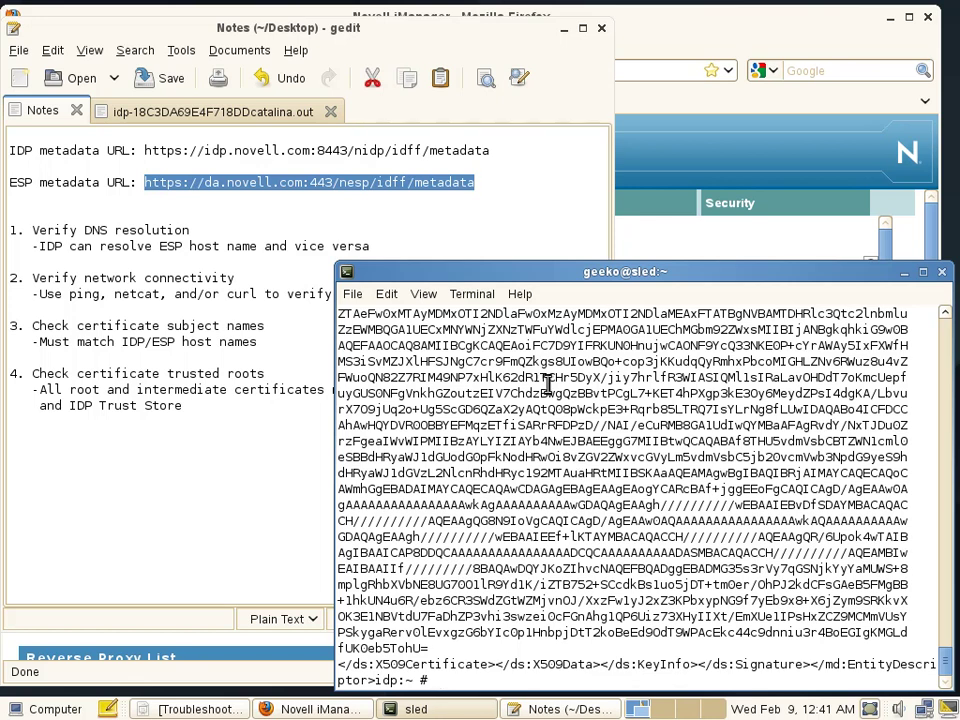
# Step: Return to iManager and open the LAG access gateway's Hosts list to check its host name entries
pyautogui.click(700, 188)
pyautogui.moveTo(203, 215)
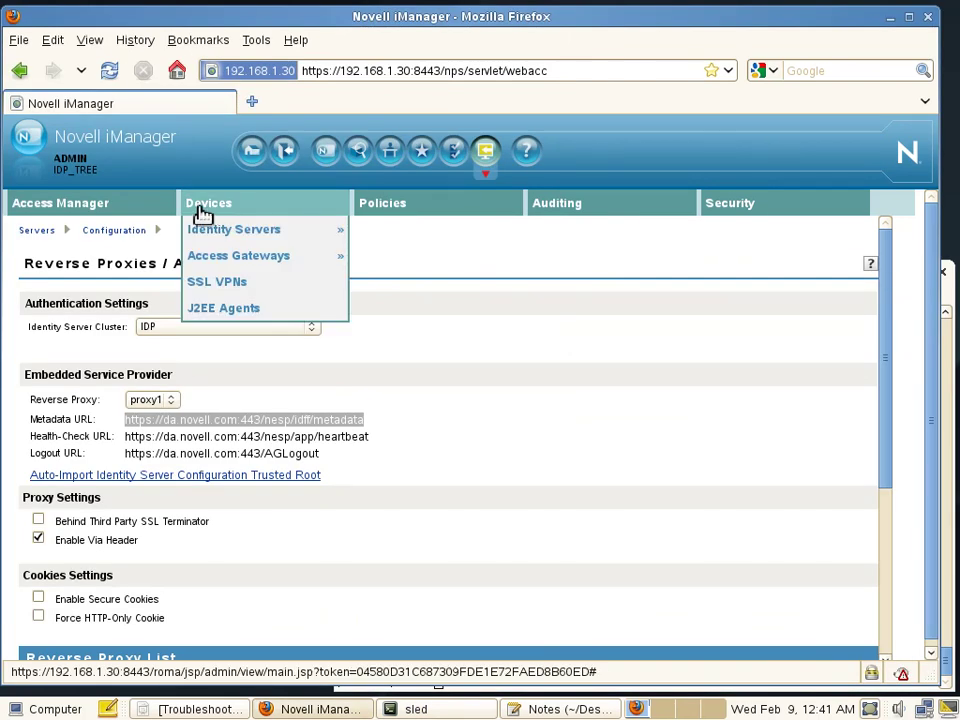
pyautogui.moveTo(214, 264)
pyautogui.moveTo(366, 262)
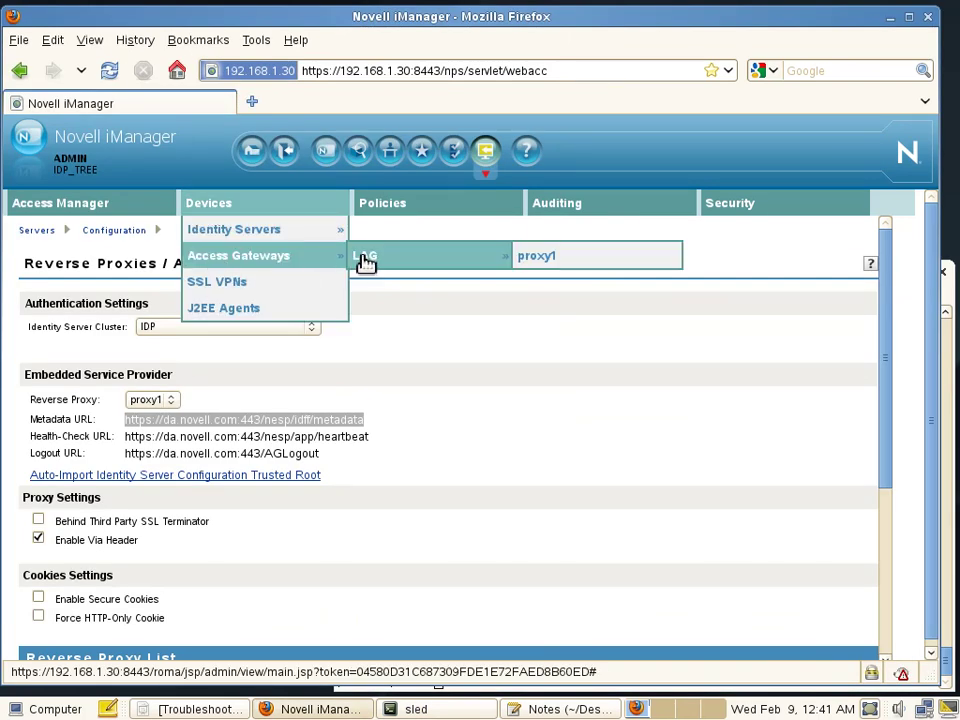
pyautogui.click(366, 262)
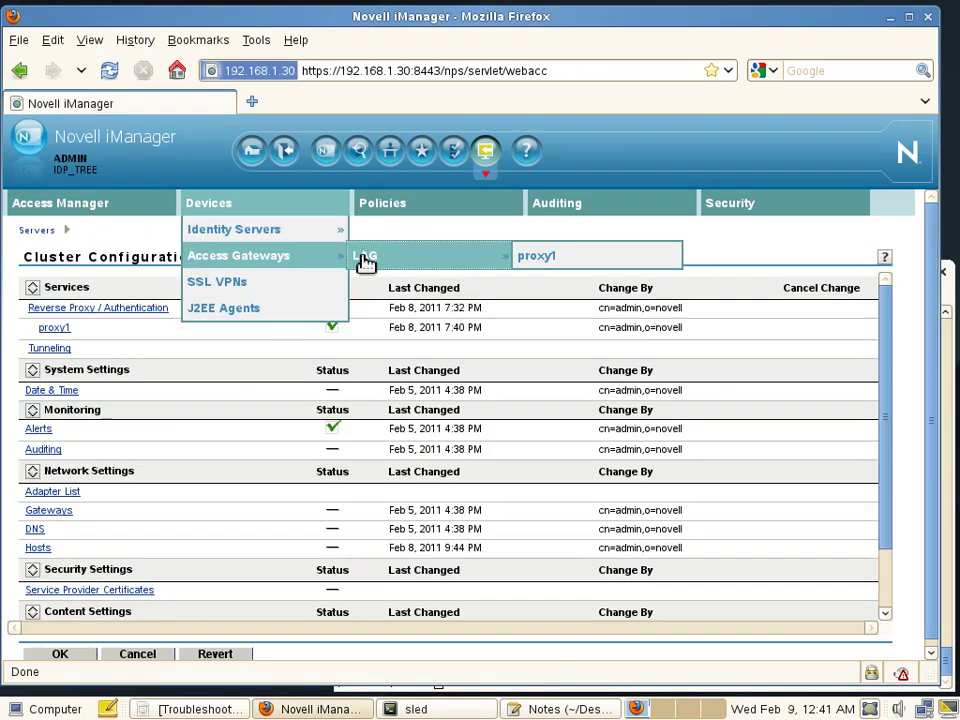
pyautogui.click(38, 548)
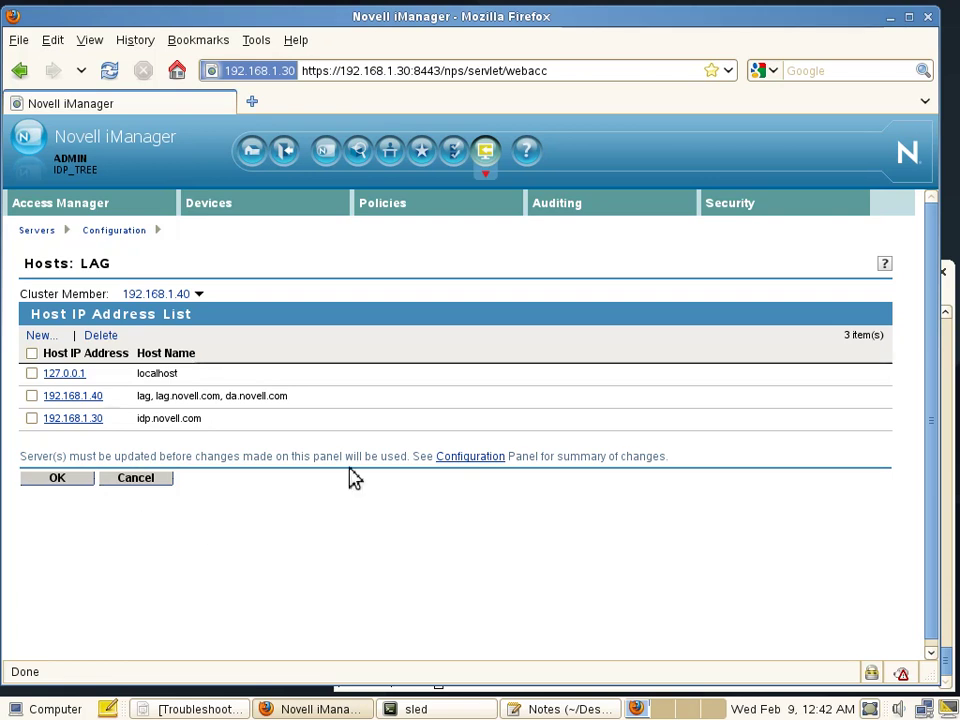
# Step: Check the IDP identity server's SSL certificate subject against its Base URL domain, then close the keystore details
pyautogui.moveTo(225, 214)
pyautogui.moveTo(221, 242)
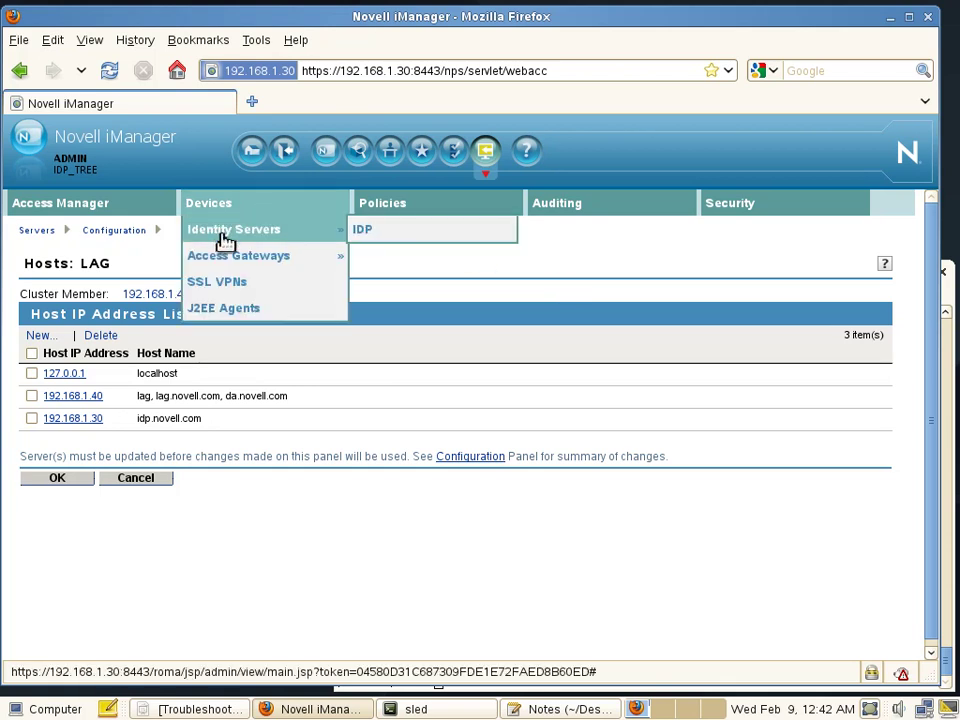
pyautogui.click(378, 236)
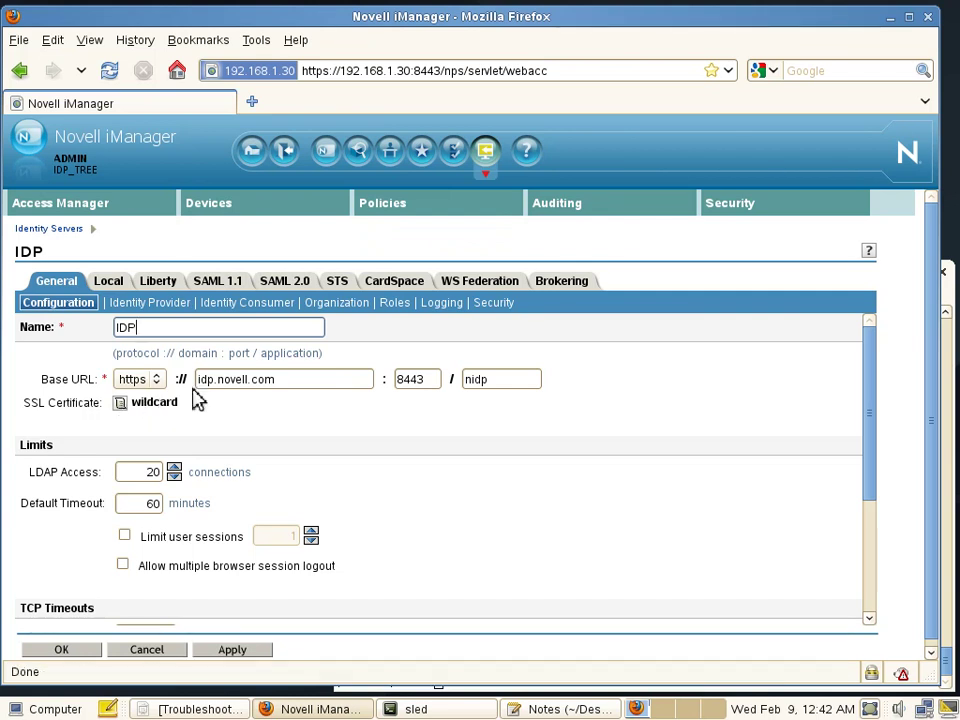
pyautogui.moveTo(199, 380); pyautogui.dragTo(279, 377)
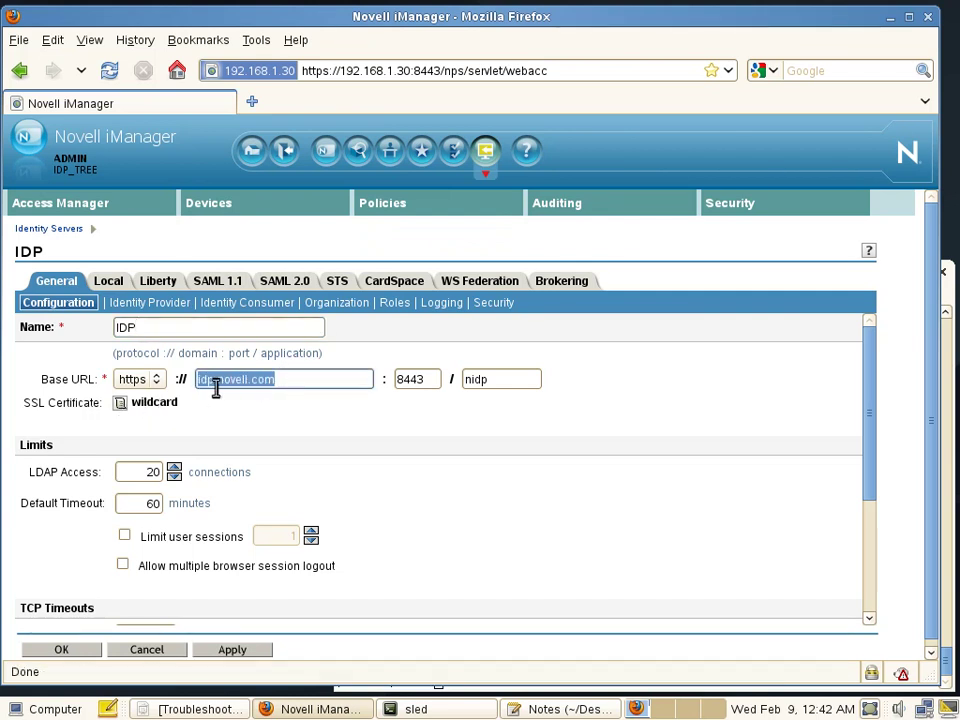
pyautogui.click(121, 405)
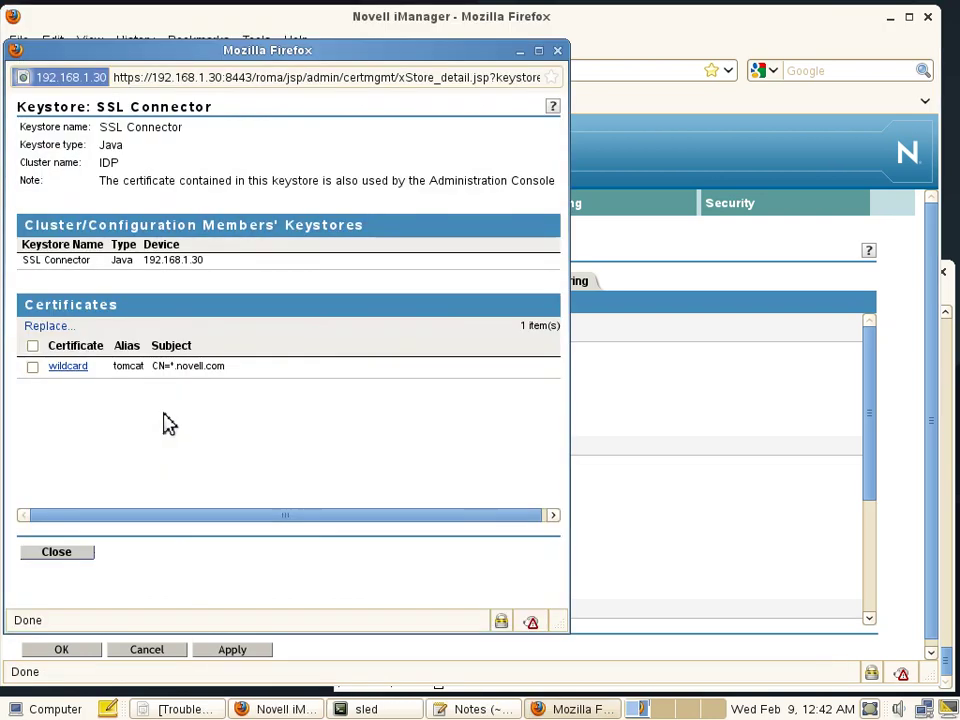
pyautogui.moveTo(166, 366); pyautogui.dragTo(245, 376)
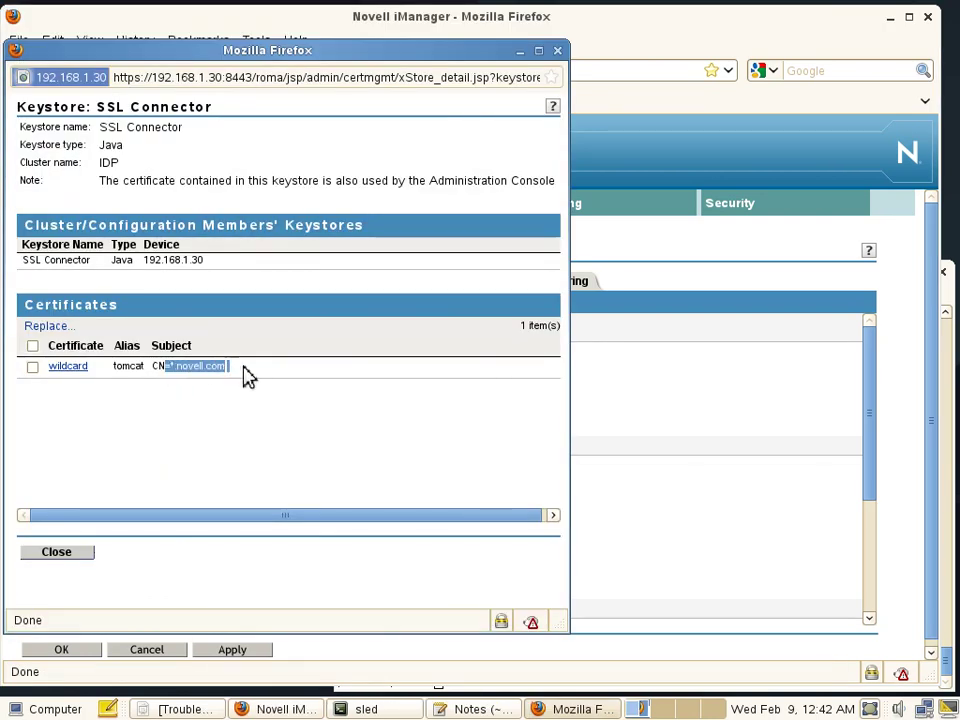
pyautogui.click(64, 553)
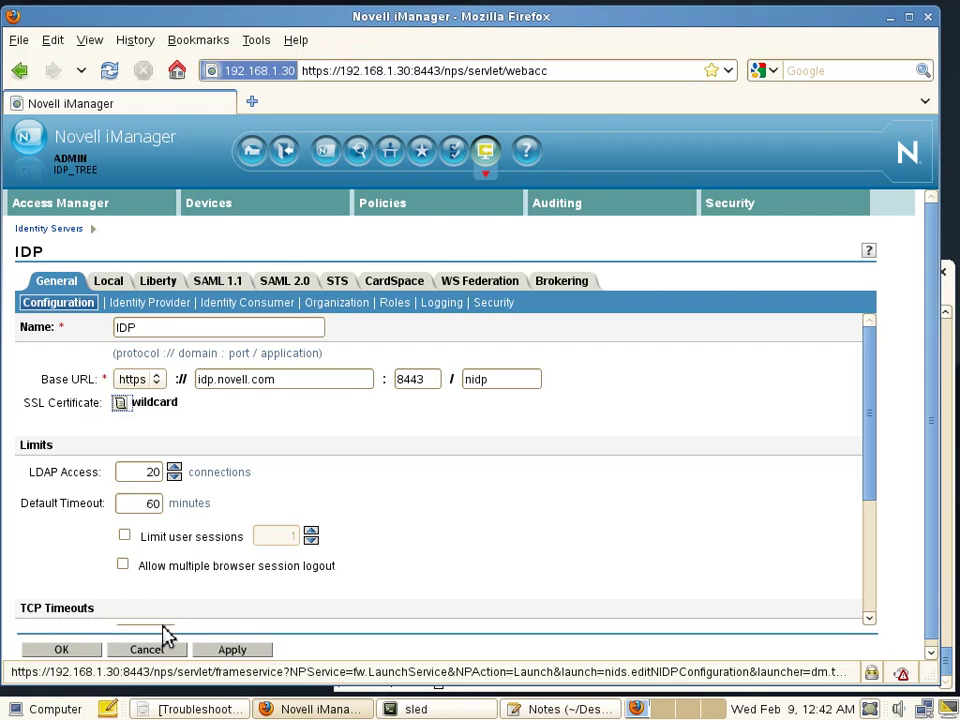
# Step: Open the proxy1 reverse proxy of the LAG access gateway to check its server certificate
pyautogui.moveTo(225, 216)
pyautogui.moveTo(220, 262)
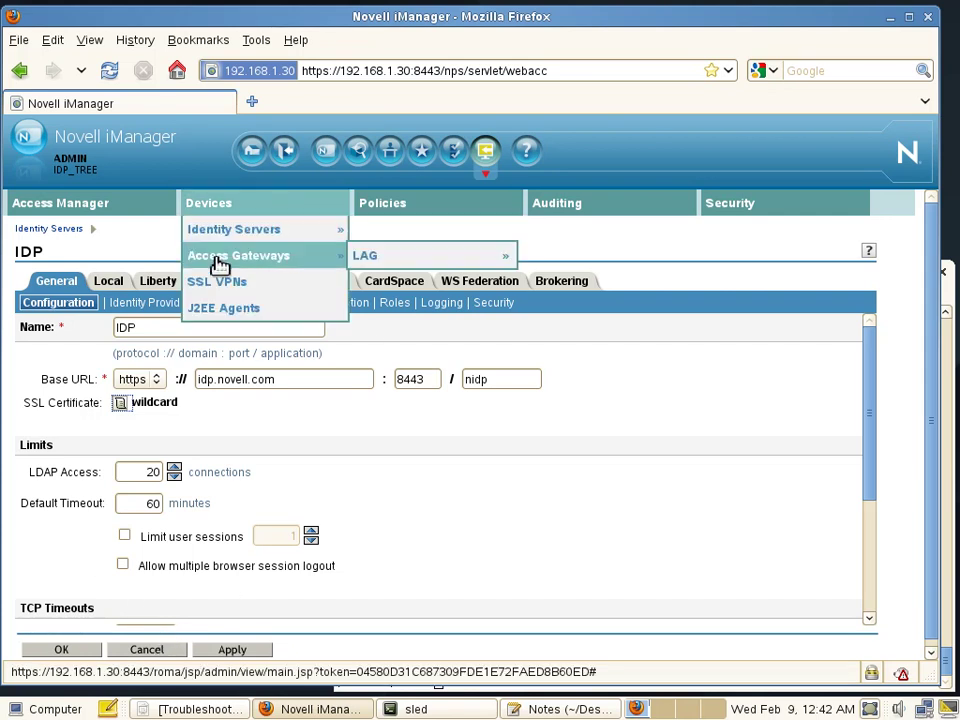
pyautogui.moveTo(364, 264)
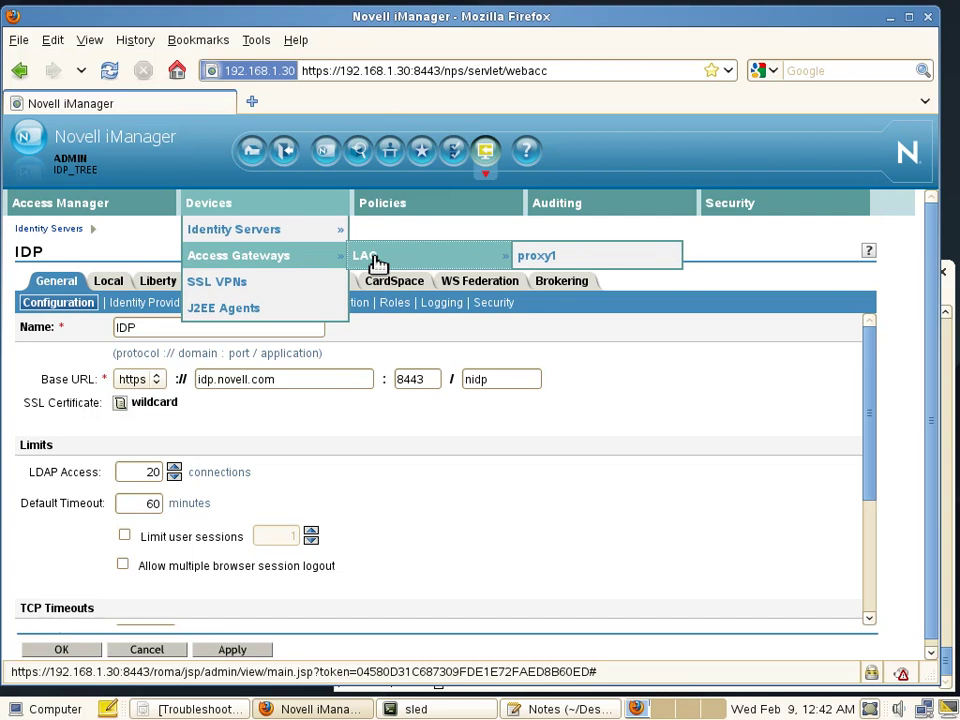
pyautogui.click(532, 259)
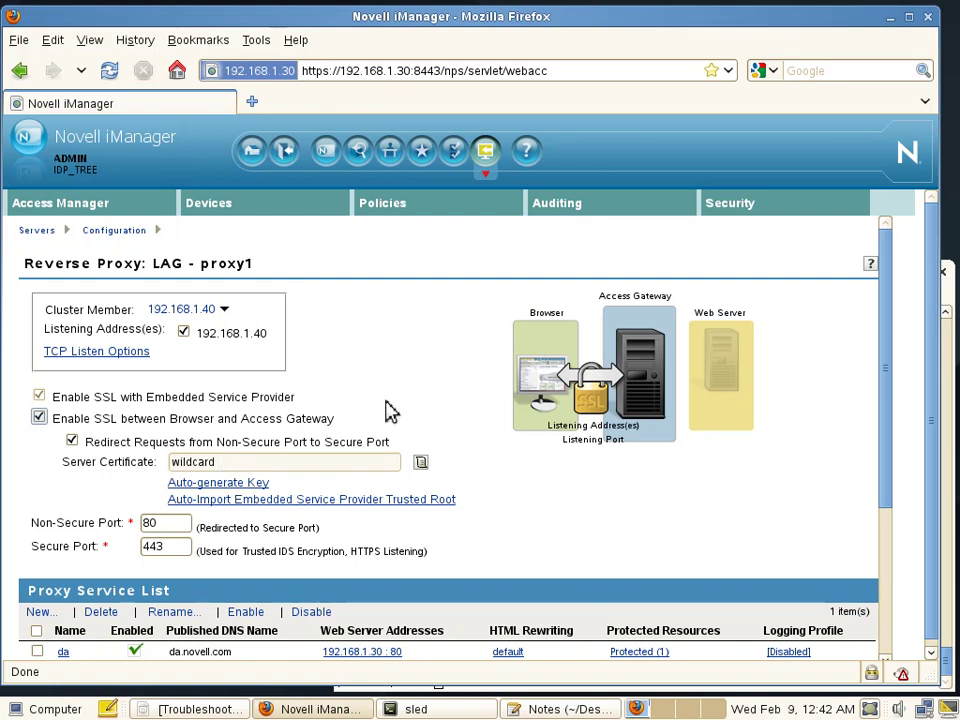
# Step: Open the security settings' list of trusted root certificates
pyautogui.moveTo(738, 215)
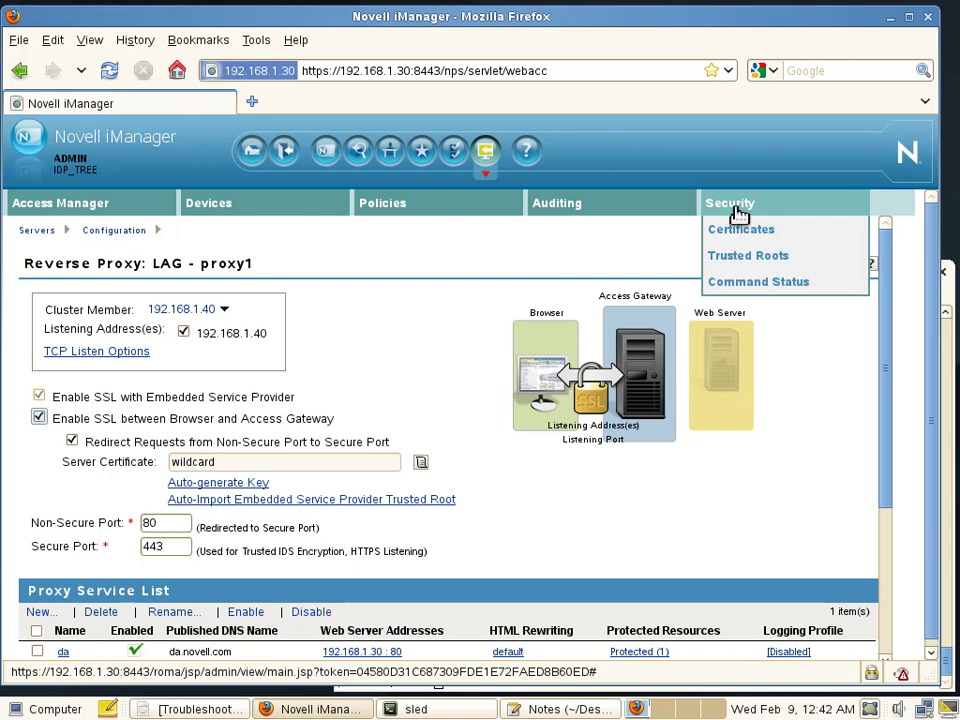
pyautogui.click(745, 258)
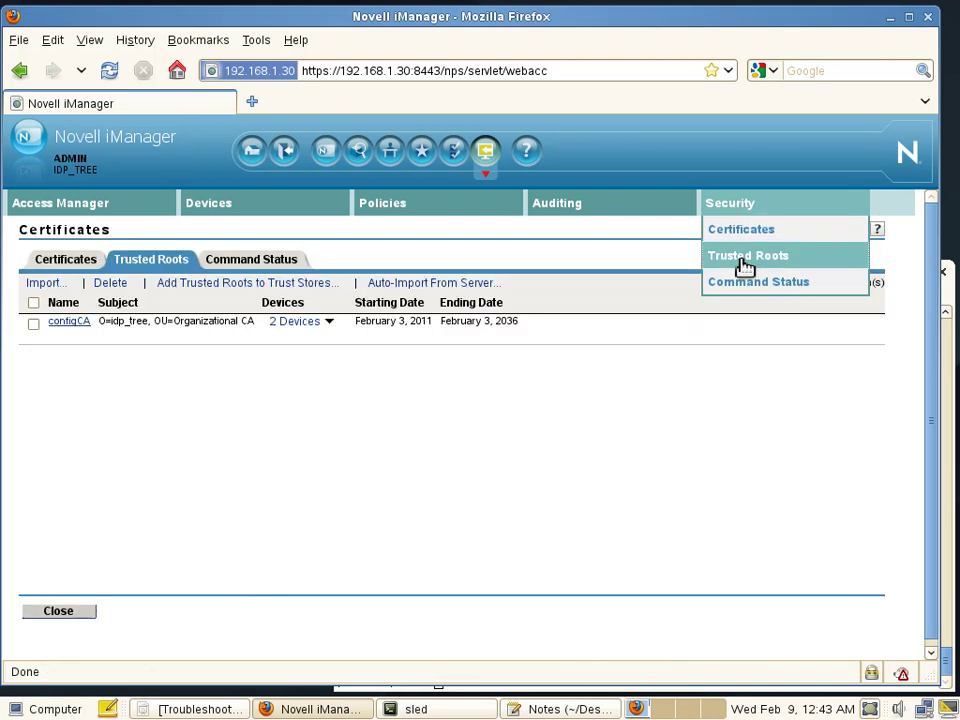